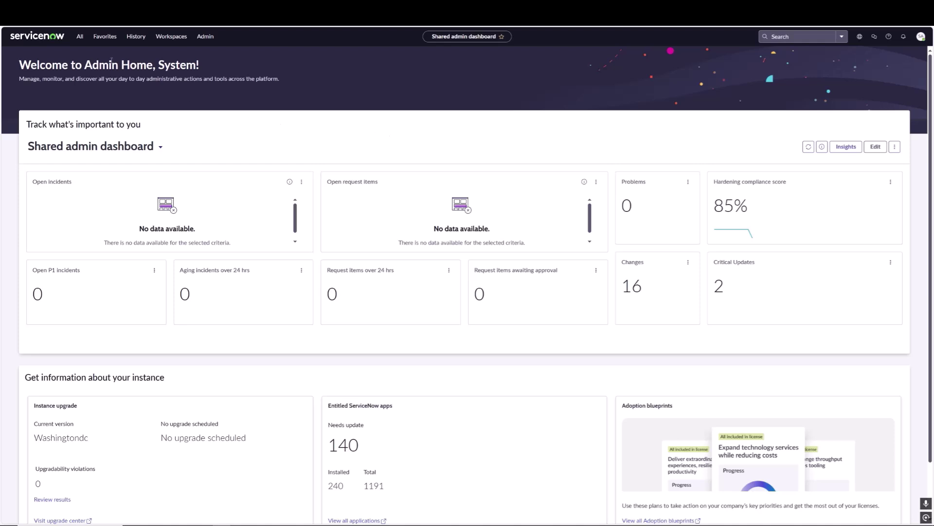
Step: In Software Asset Management properties, set 'add or remove published software products' to Yes and save
left_click(81, 38)
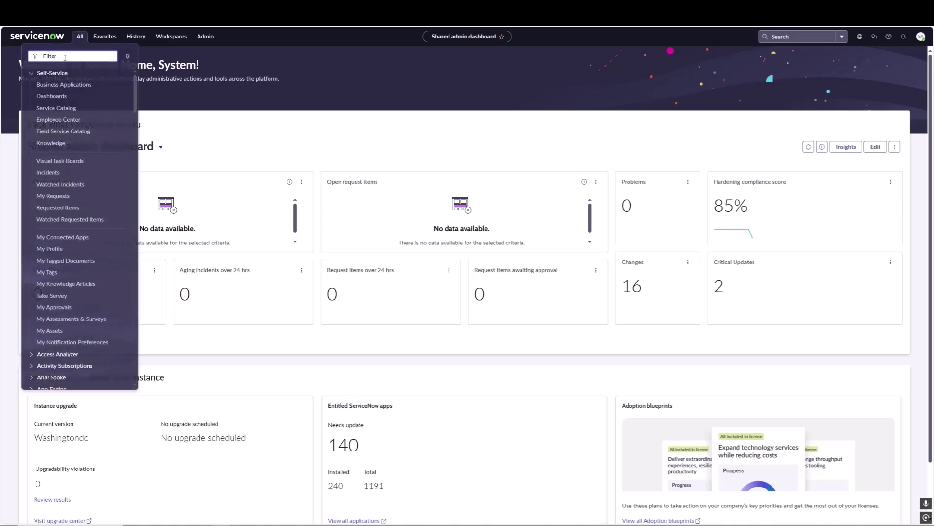
type("software")
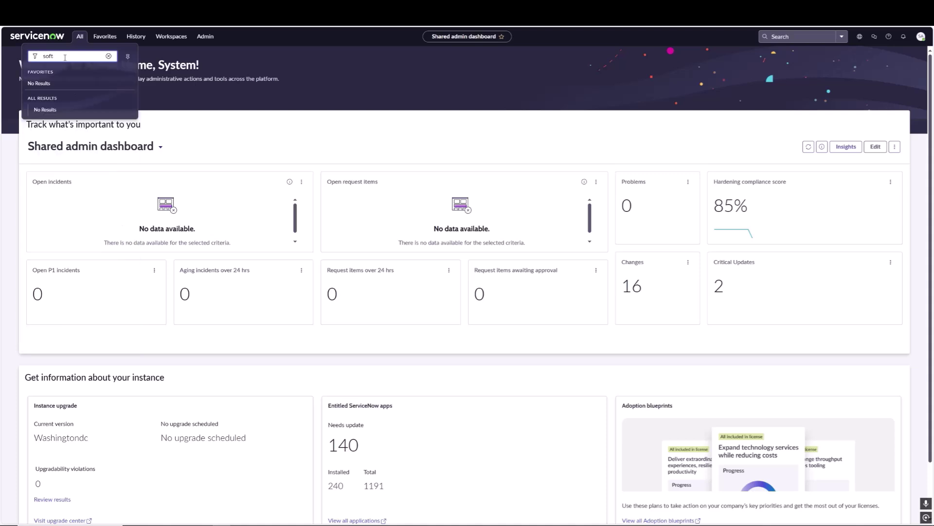
type(" asset")
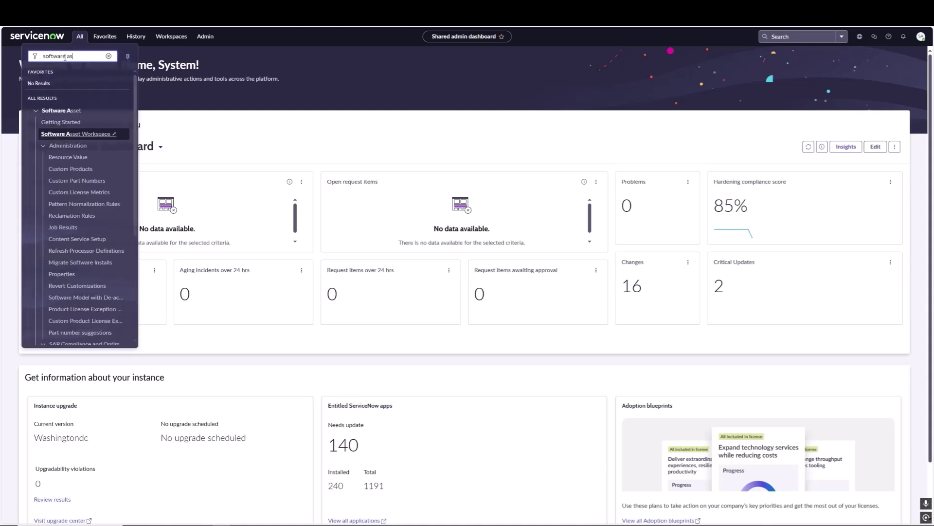
left_click(62, 275)
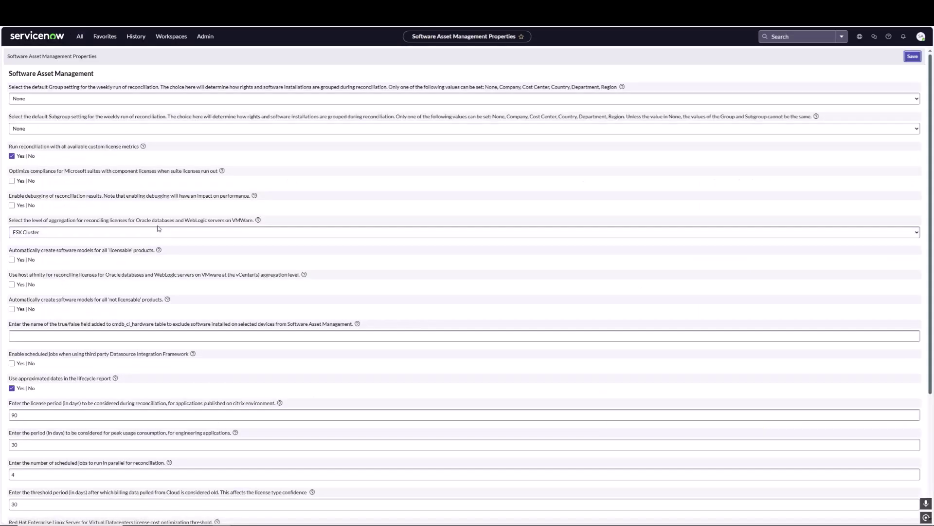
scroll(146, 239, "down", 4)
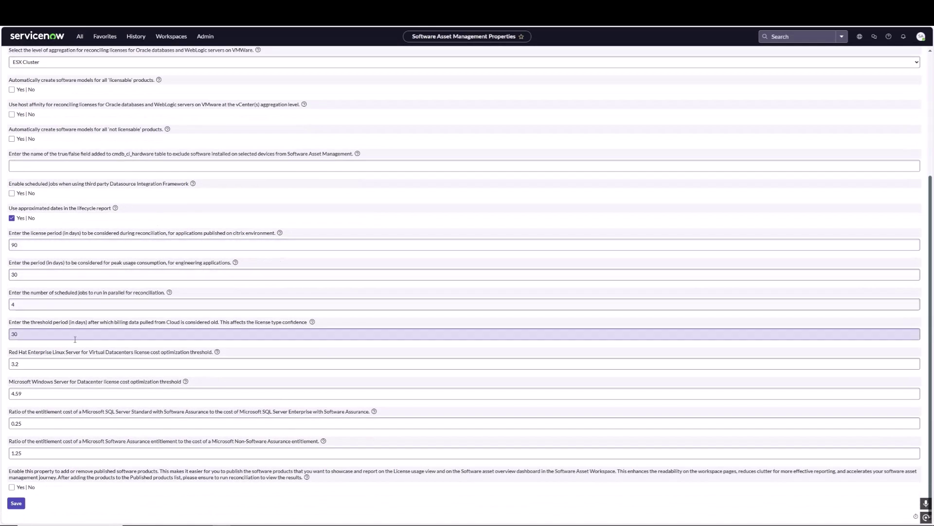
left_click(12, 488)
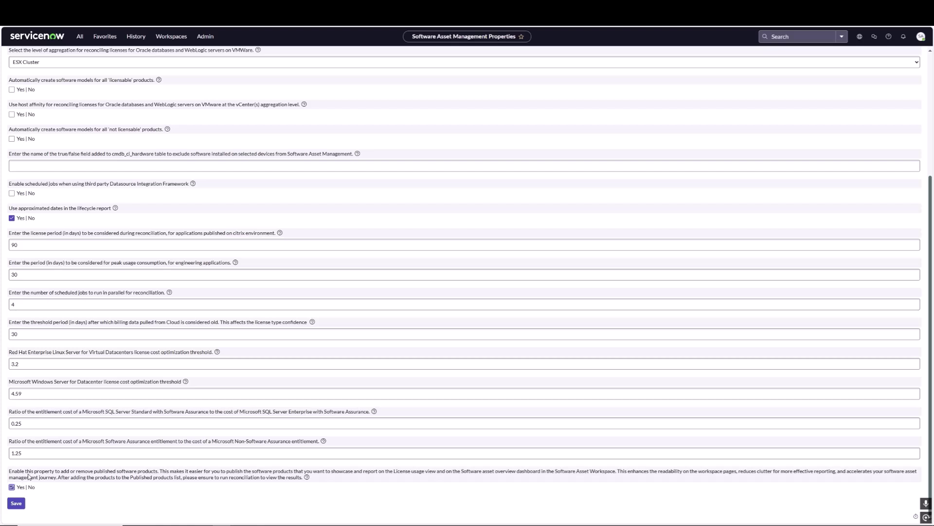
left_click(16, 505)
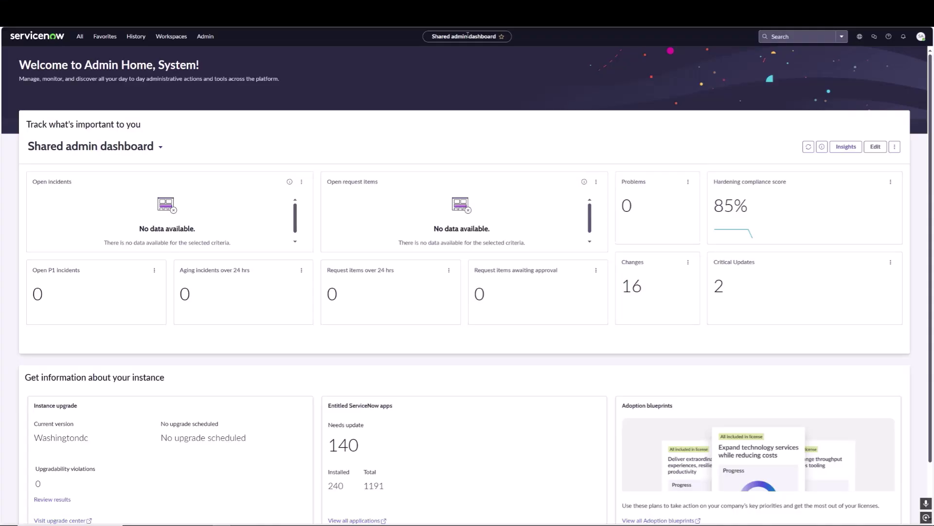
Step: Open the Software Asset Workspace and filter License usage publishers to Published status only
left_click(171, 37)
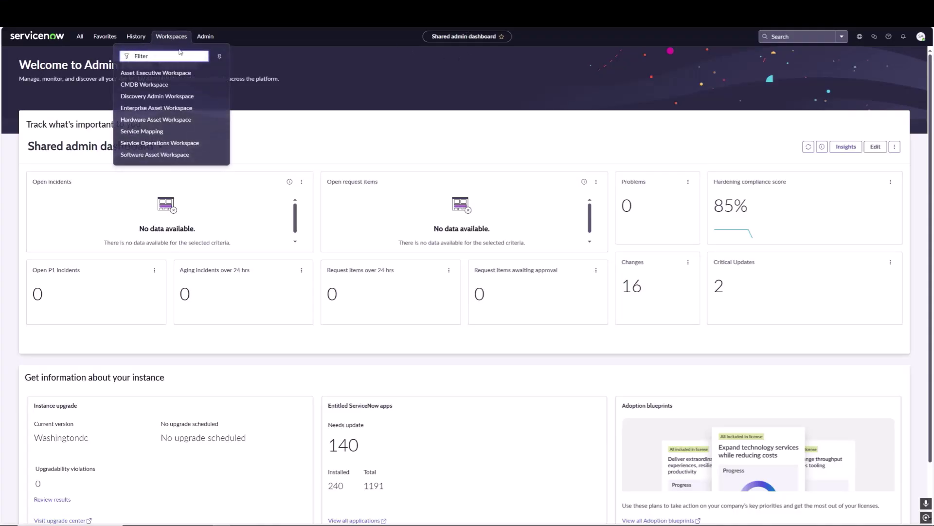
left_click(147, 155)
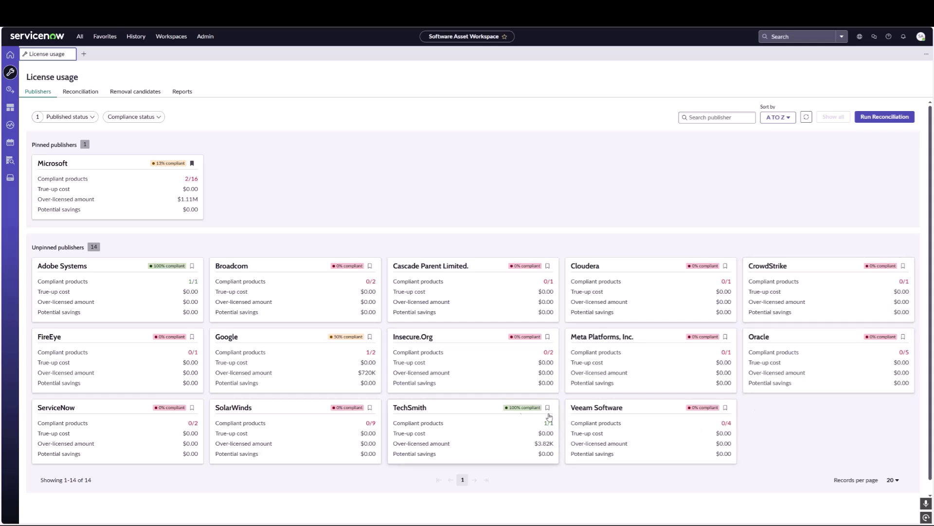
left_click(92, 117)
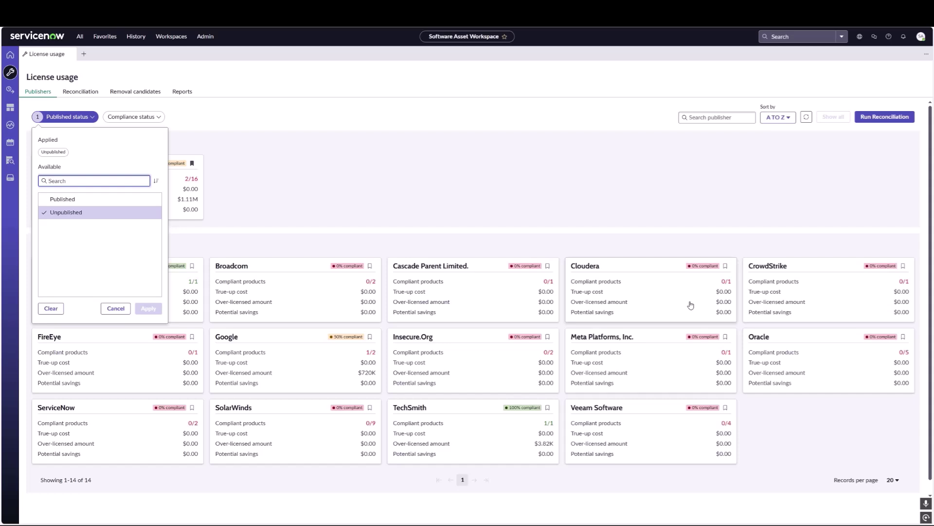
left_click(63, 200)
left_click(149, 308)
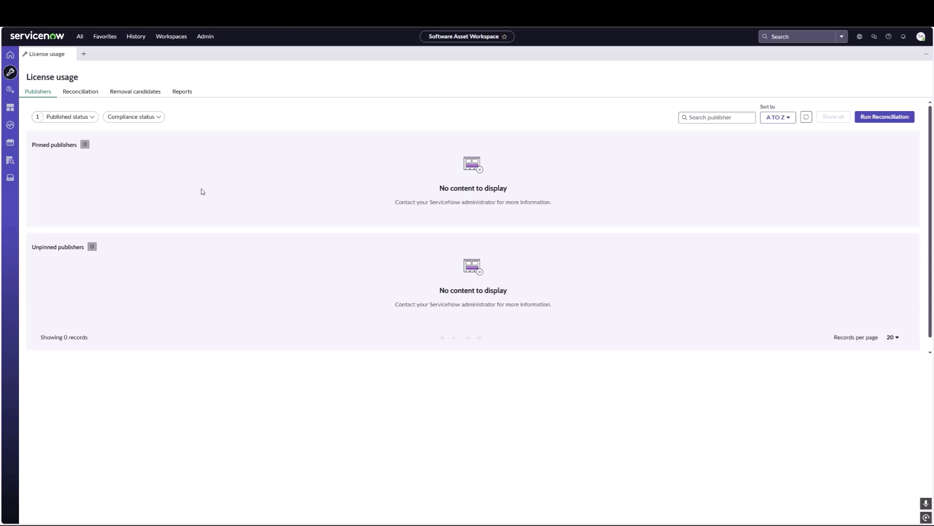
Step: Open the Published products list under SAM implementation in License operations
left_click(9, 91)
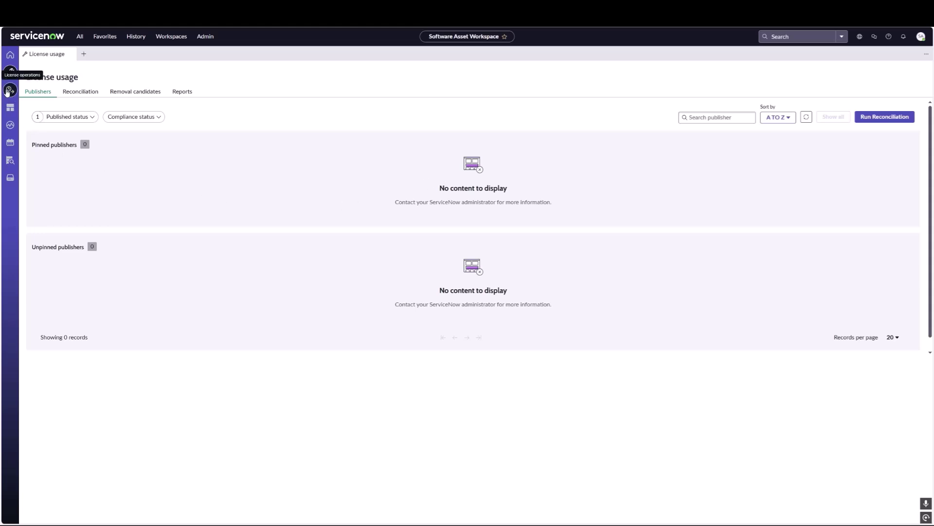
scroll(94, 165, "down", 2)
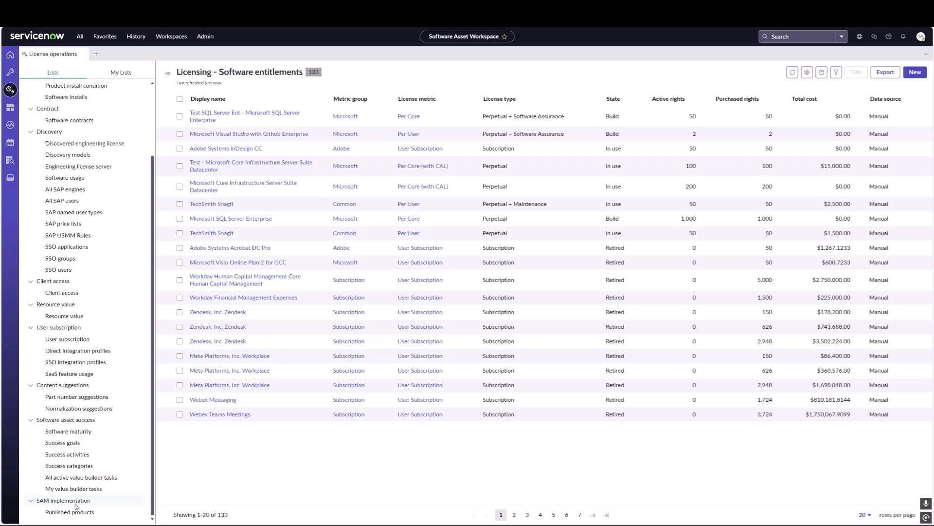
left_click(75, 512)
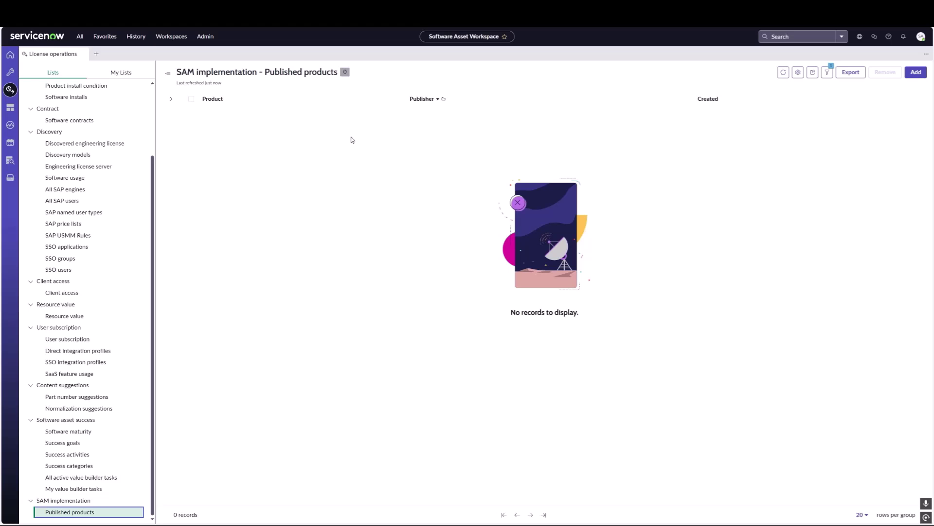
Step: Open the Add to published products dialog from the Published products list
left_click(916, 72)
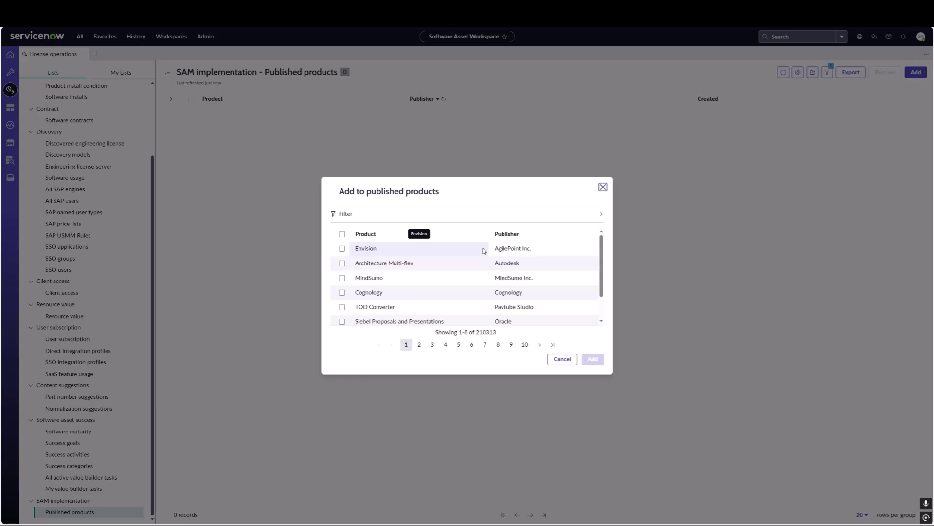
Step: Filter products whose name starts with 'Windows server' or 'Core Infrastructure'
left_click(601, 213)
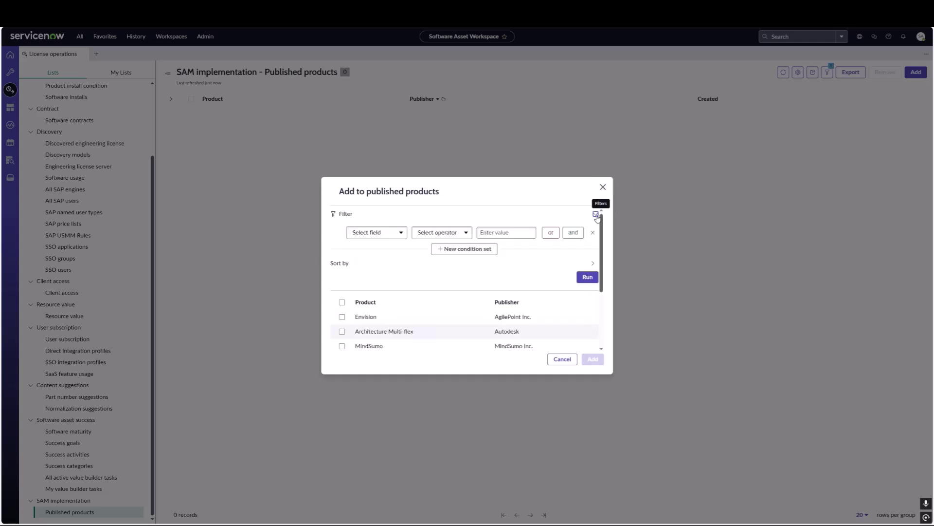
left_click(393, 233)
type("produc")
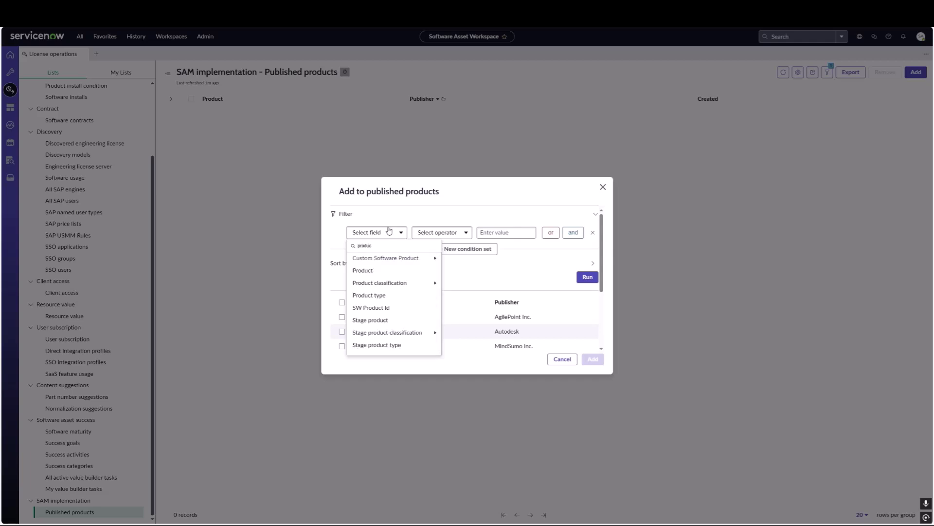
left_click(365, 271)
left_click(446, 234)
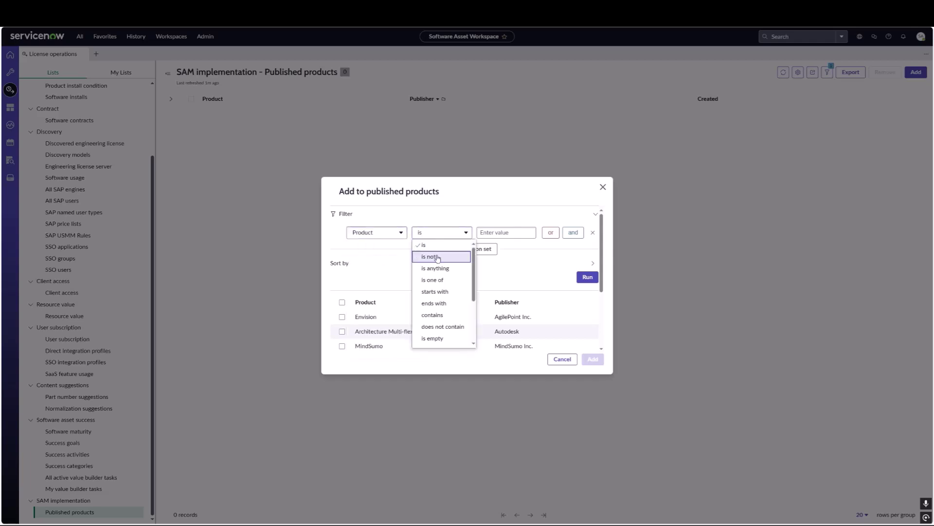
left_click(440, 289)
left_click(506, 233)
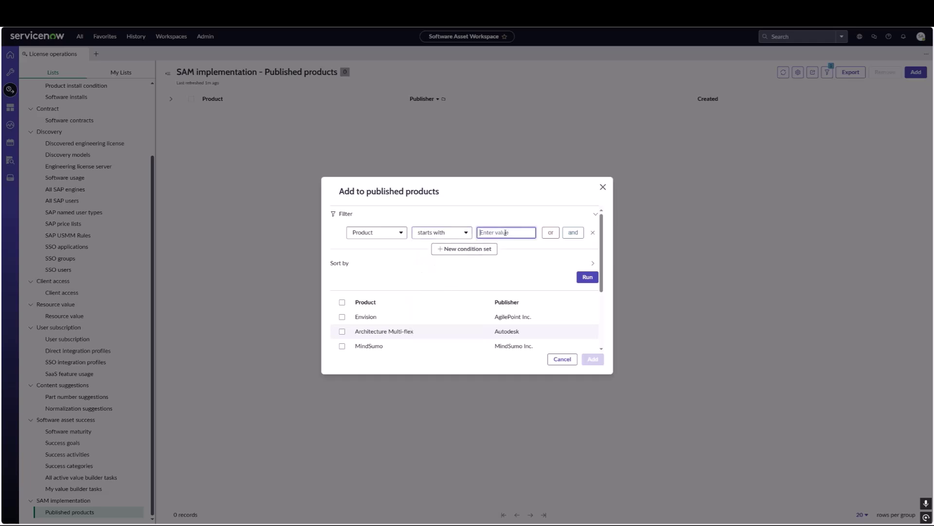
type("Windows server")
left_click(550, 232)
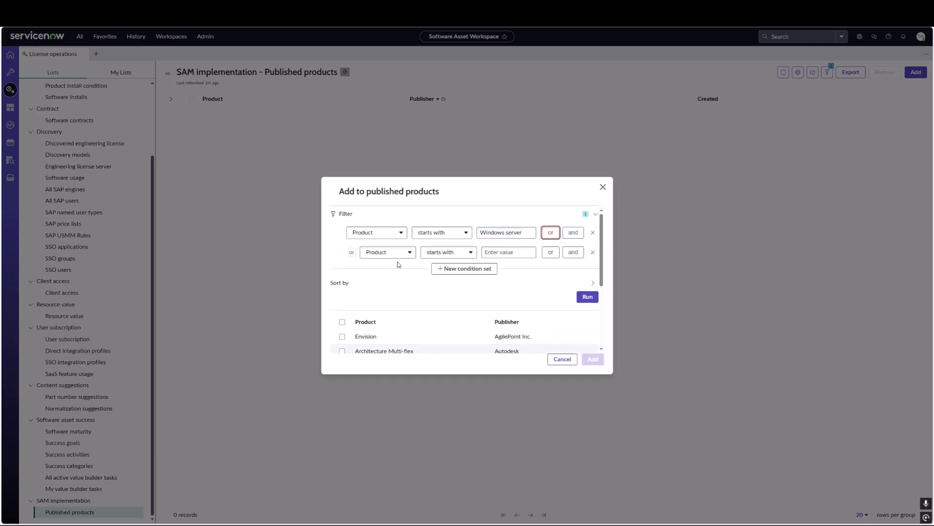
left_click(504, 253)
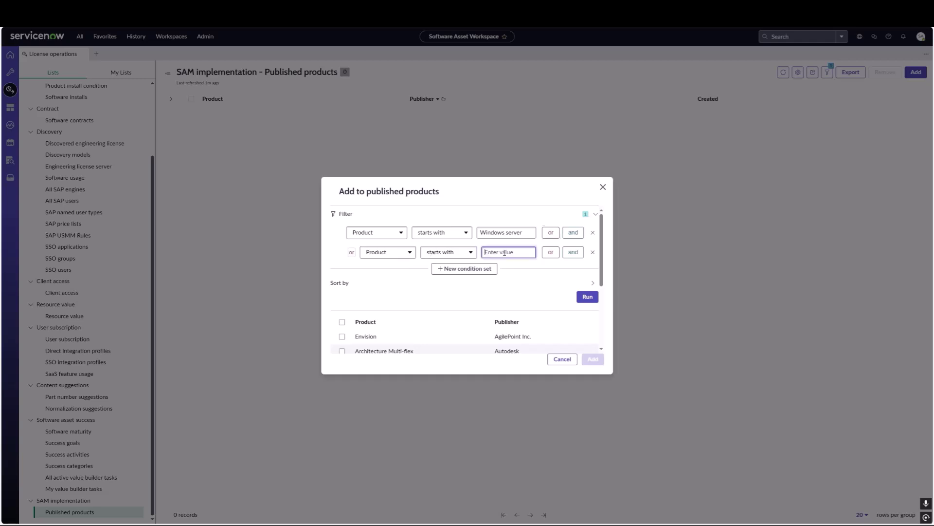
type("Core Infrastructure")
Step: Add a condition that Publisher is Microsoft and run the filter
left_click(573, 252)
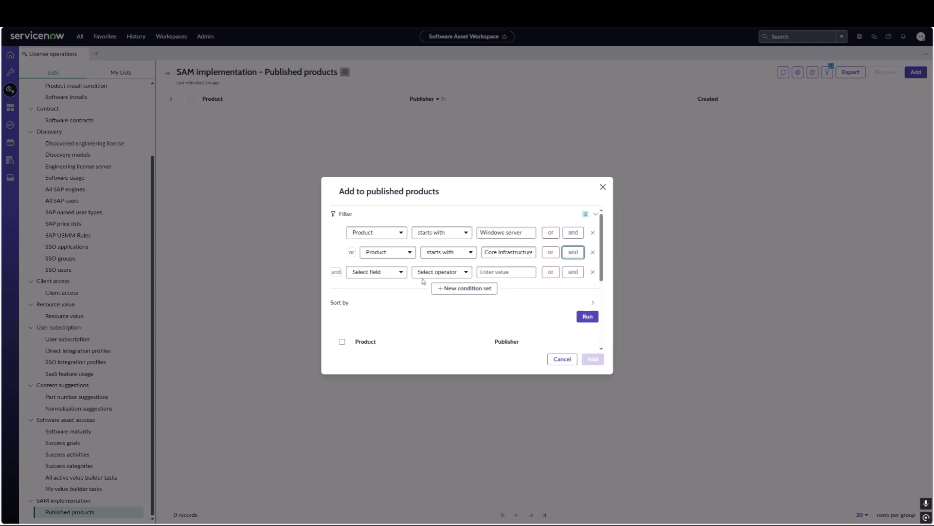
left_click(396, 272)
type("pub")
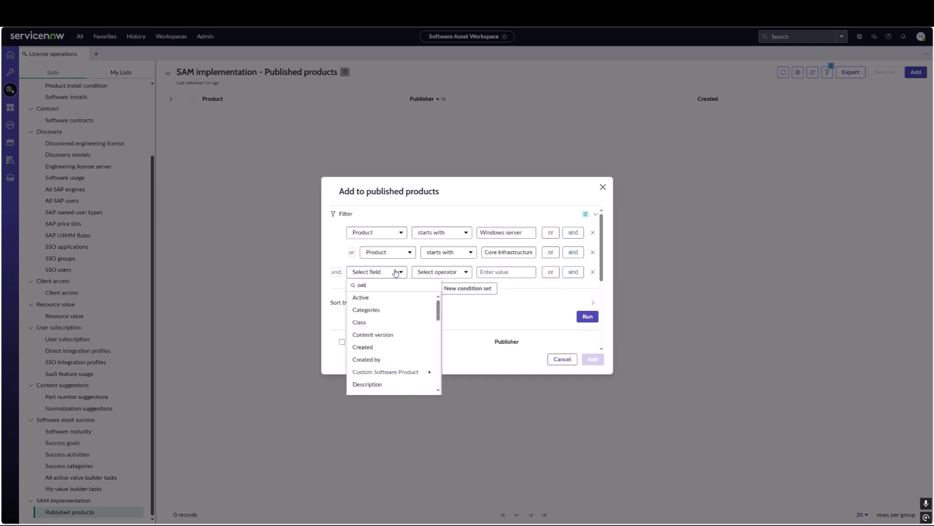
left_click(364, 298)
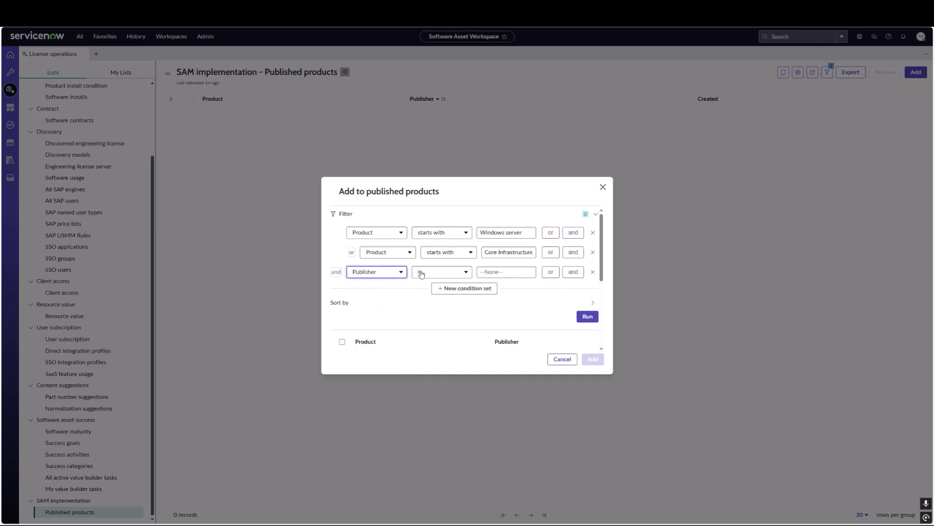
left_click(428, 271)
left_click(489, 273)
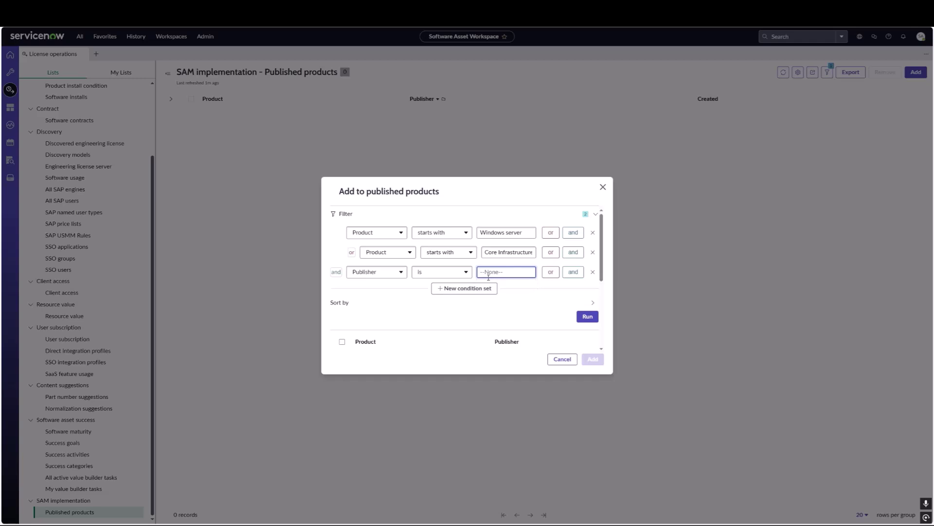
type("Micro")
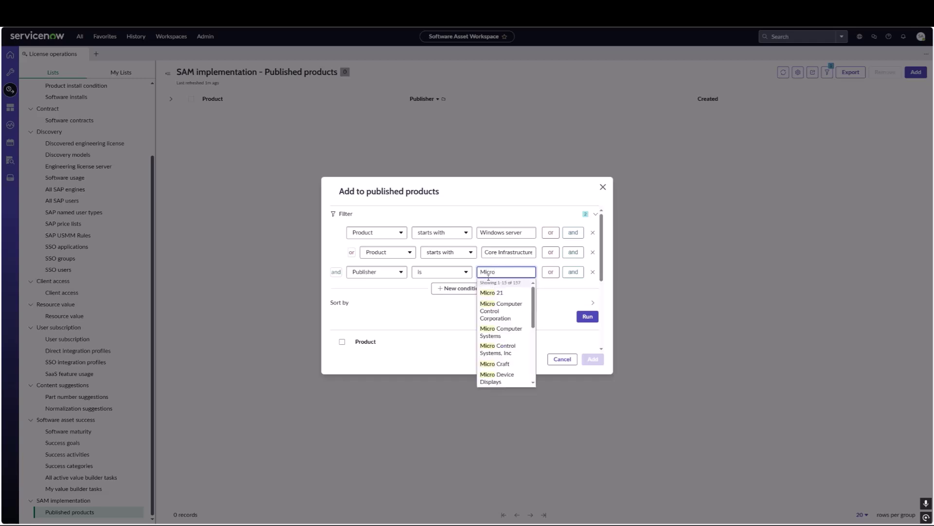
type("soft")
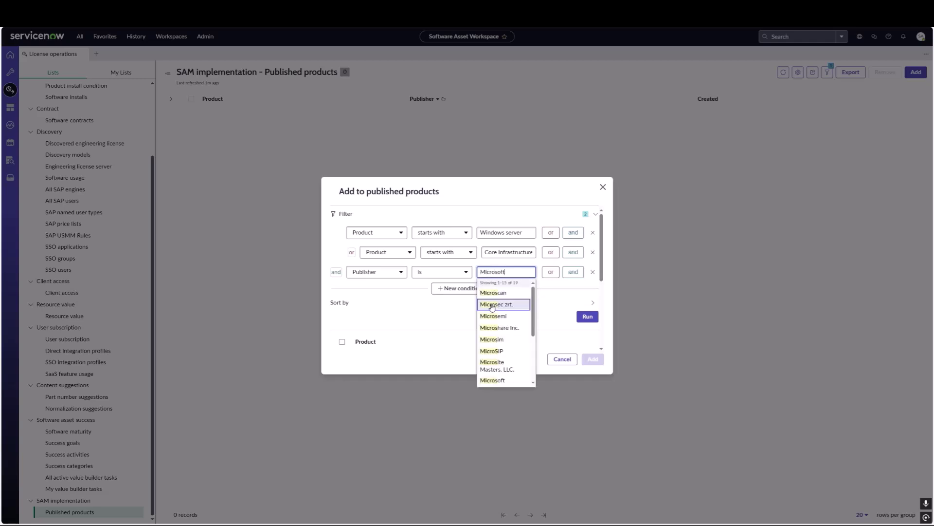
left_click(506, 293)
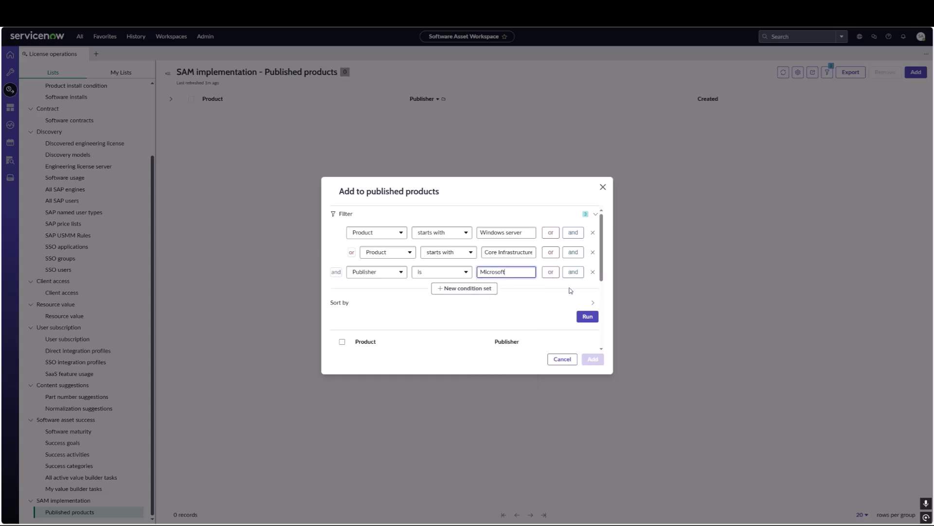
left_click(587, 317)
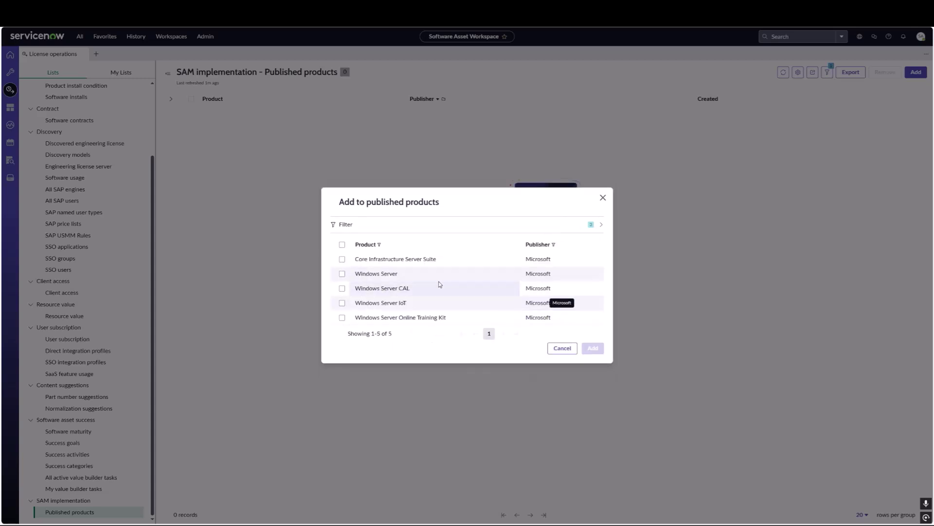
Step: Select Core Infrastructure Server Suite and Windows Server and add both as published products
left_click(343, 260)
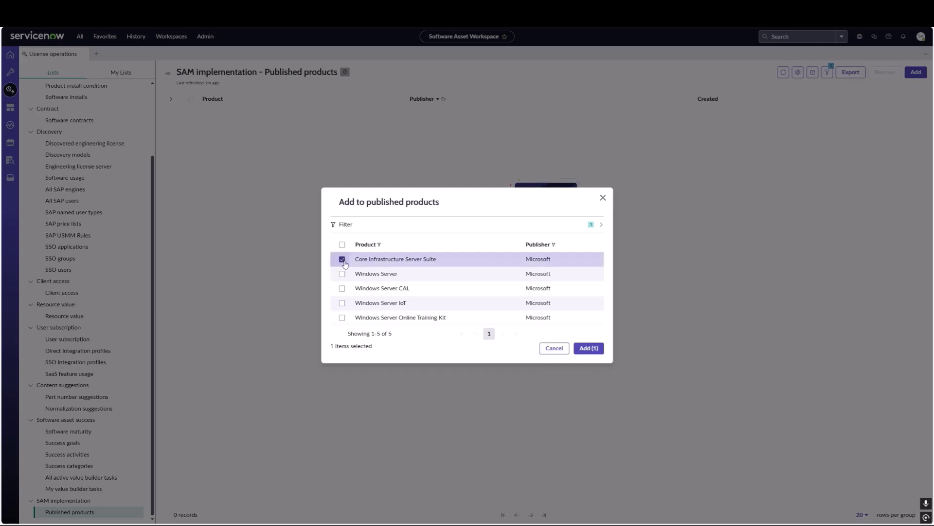
left_click(342, 274)
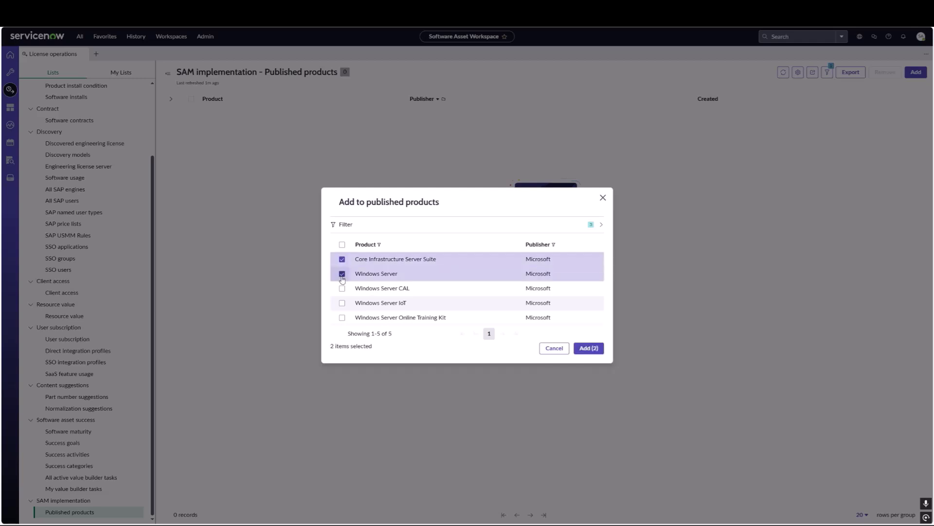
left_click(589, 351)
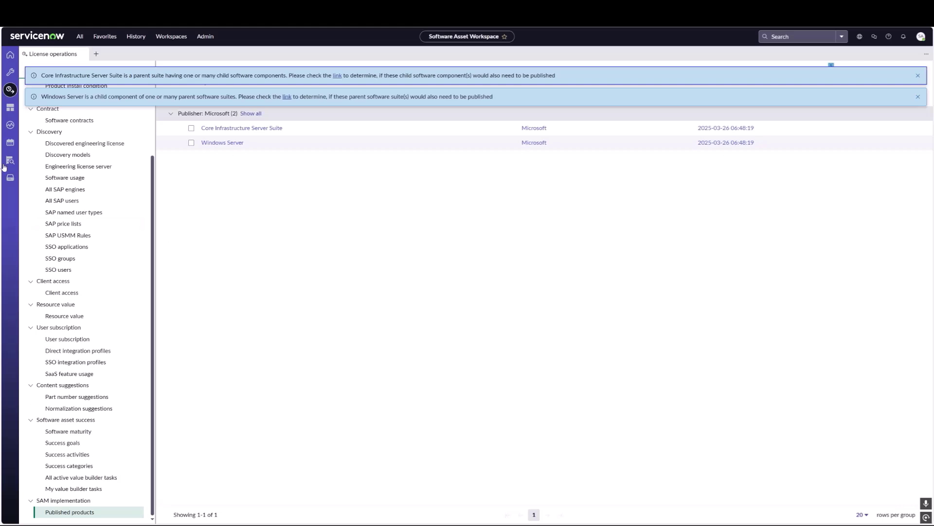
Step: Return to the License usage page, still filtered to published publishers
left_click(11, 73)
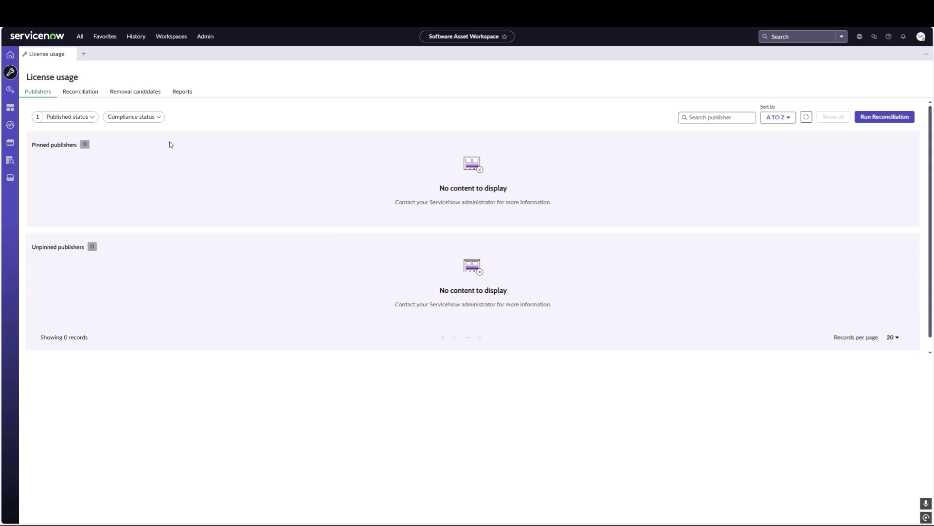
Step: Run a reconciliation limited to the Microsoft publisher
left_click(91, 122)
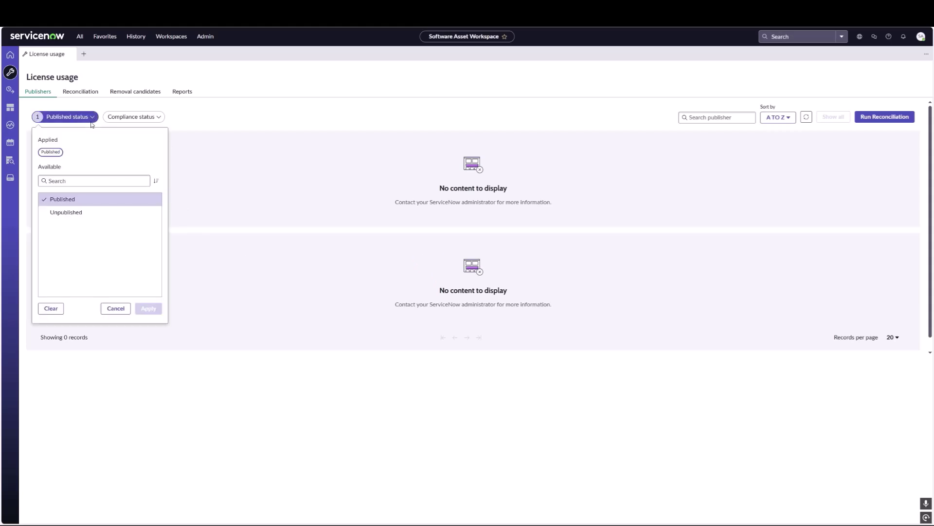
left_click(234, 112)
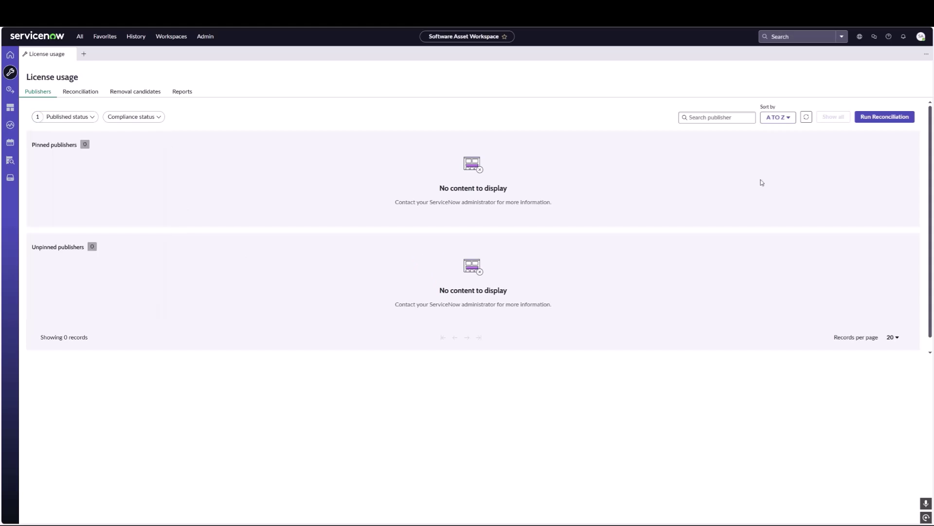
left_click(889, 116)
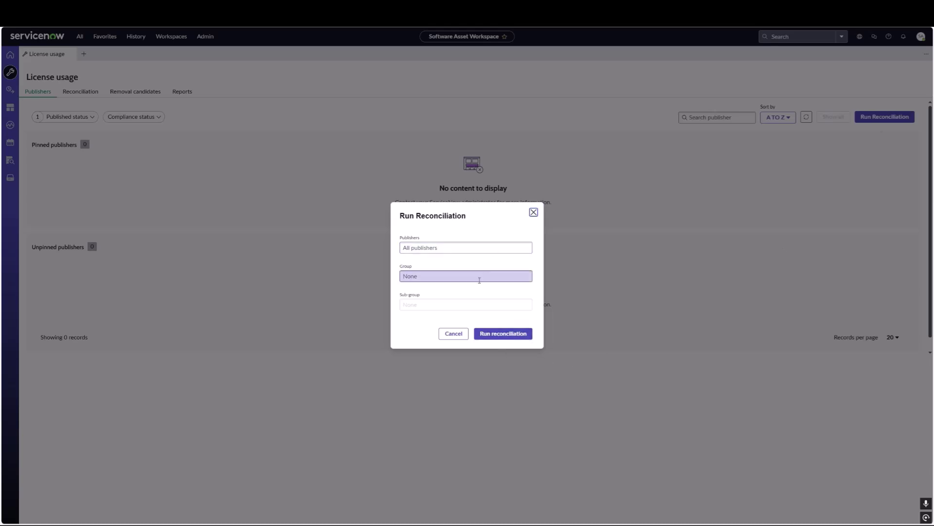
left_click(473, 248)
left_click(457, 271)
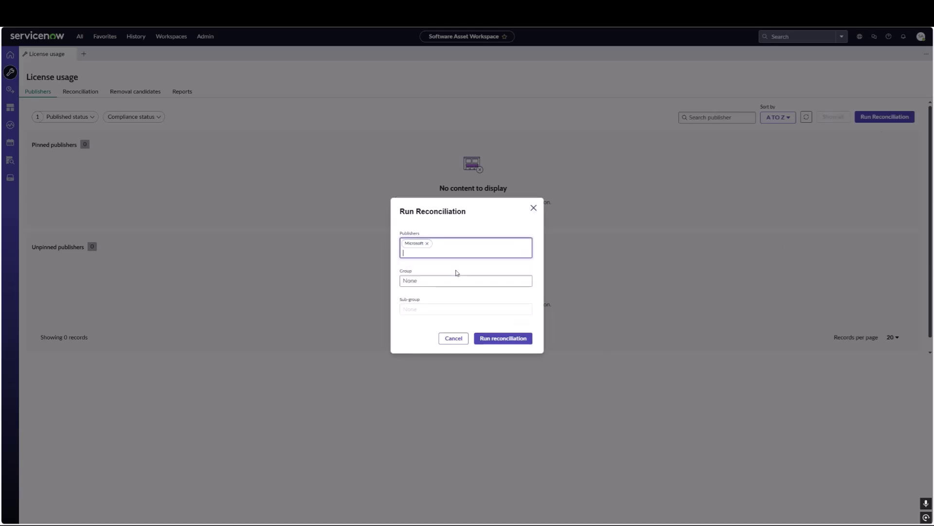
left_click(505, 342)
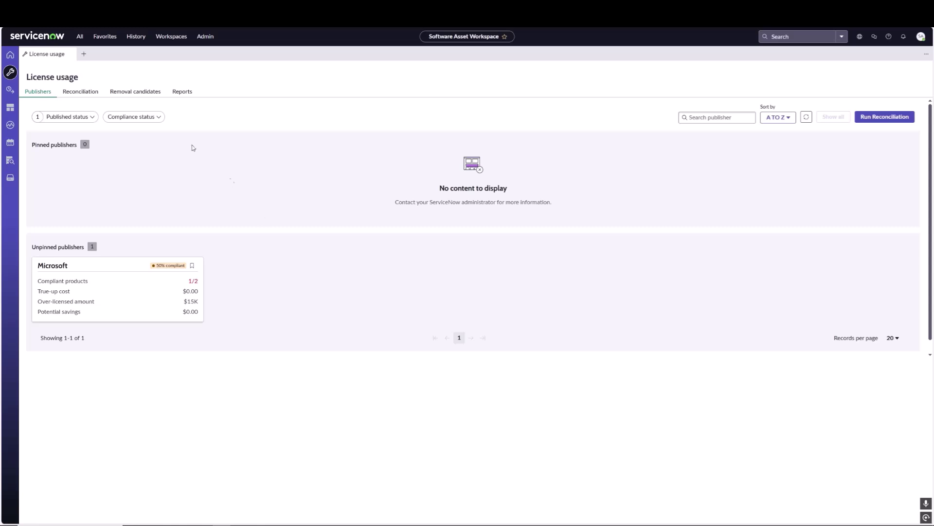
left_click(144, 294)
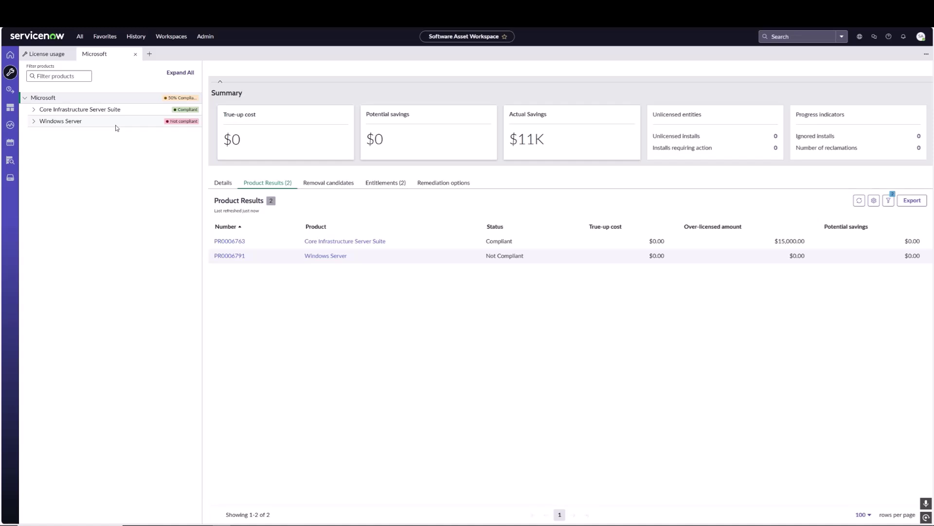
left_click(136, 55)
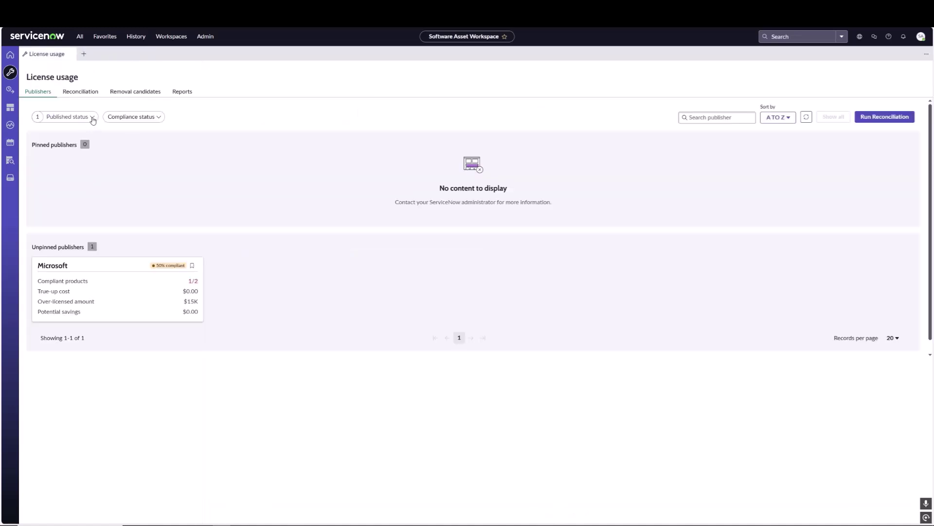
left_click(93, 120)
left_click(65, 213)
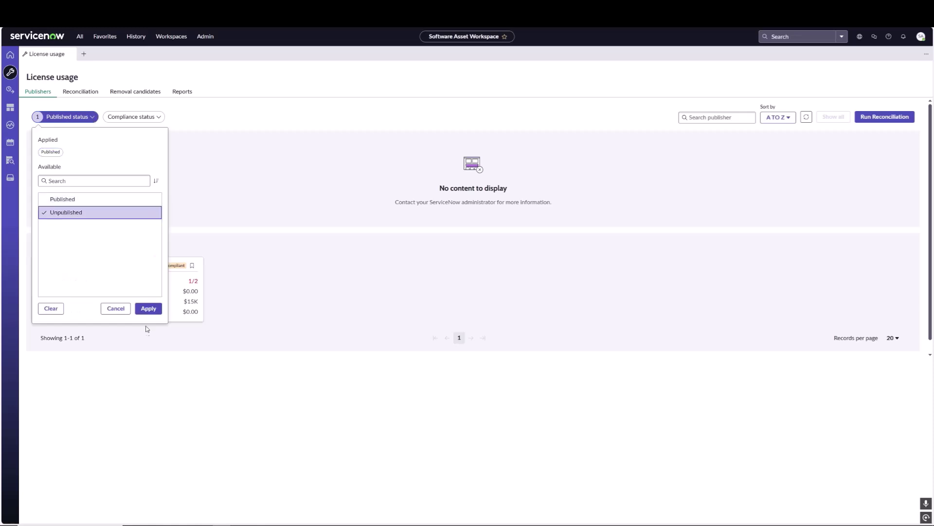
left_click(152, 309)
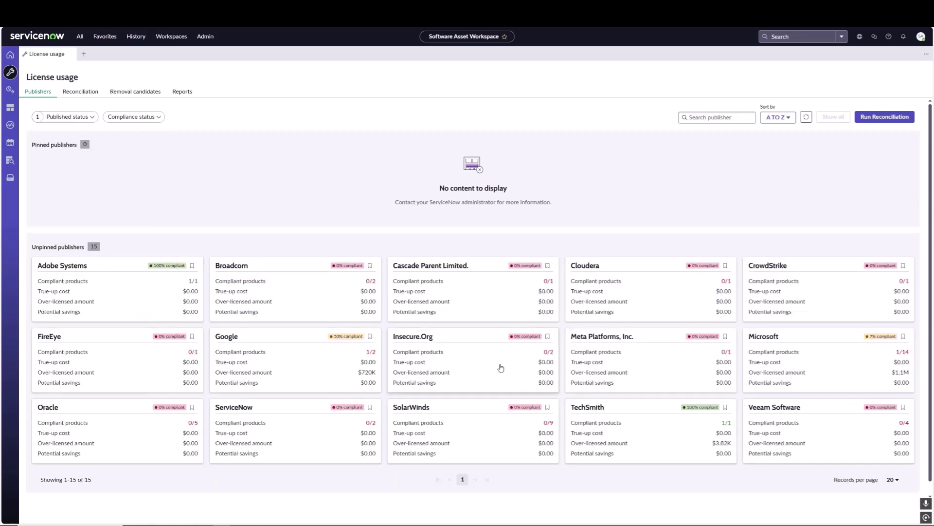
left_click(92, 119)
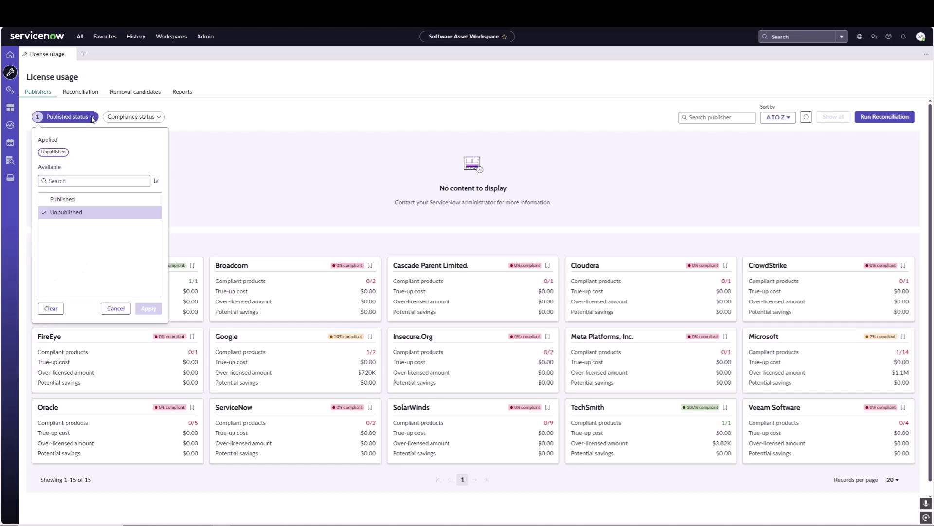
left_click(63, 199)
left_click(149, 308)
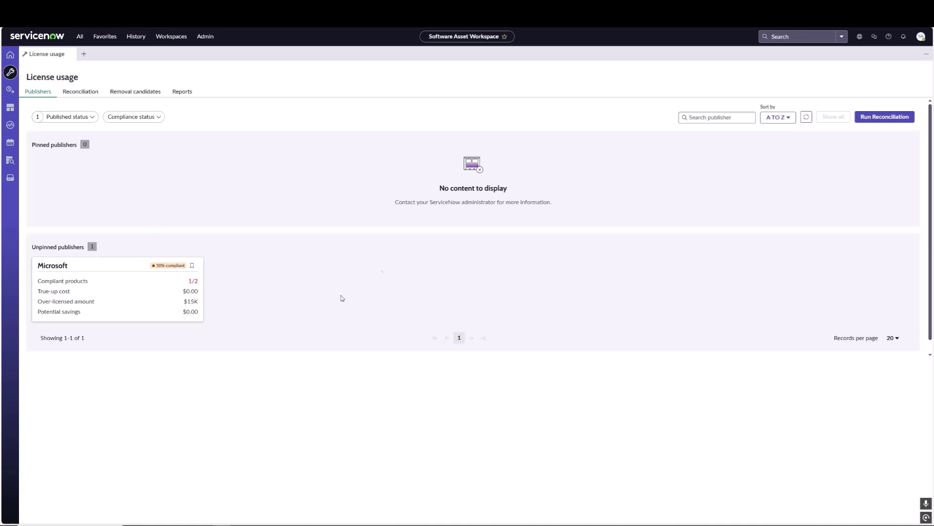
Step: On the Software asset overview dashboard, switch the status filter from Published to Unpublished
left_click(10, 55)
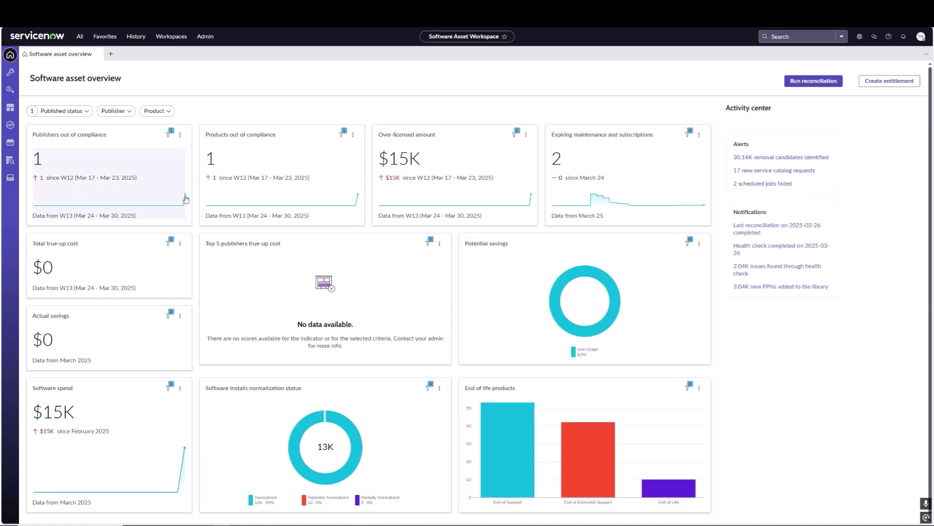
left_click(88, 114)
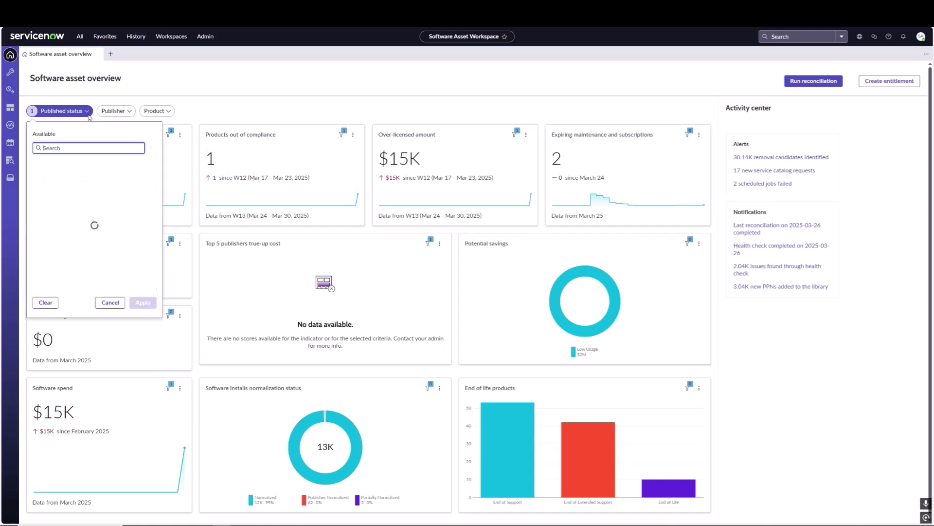
left_click(59, 193)
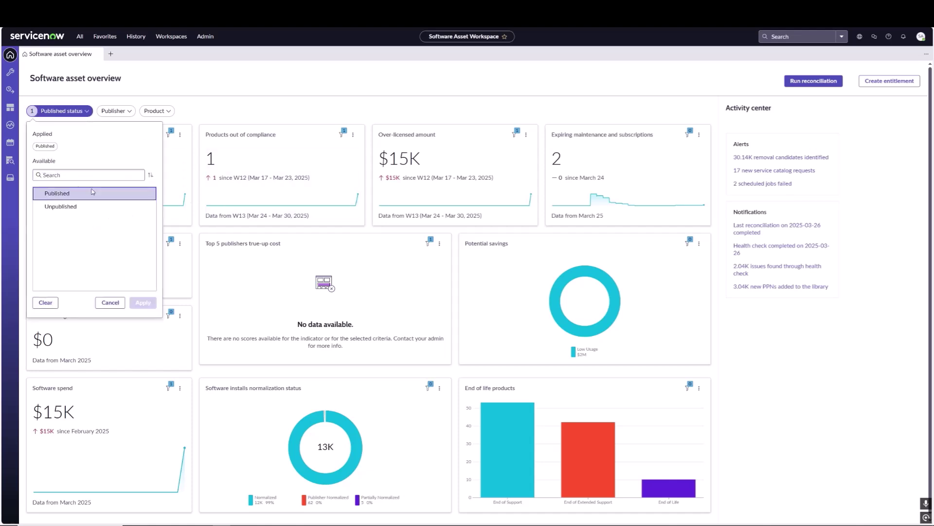
left_click(233, 102)
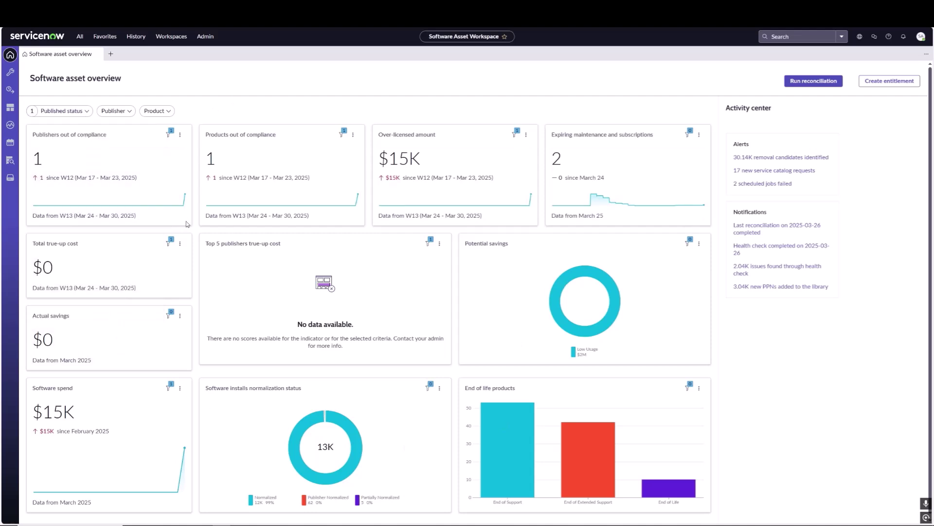
left_click(73, 111)
left_click(78, 206)
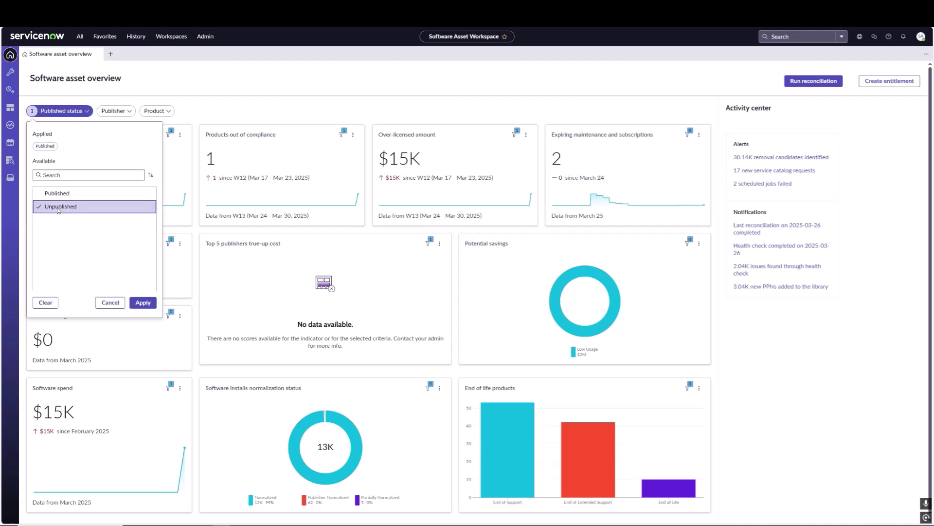
left_click(142, 303)
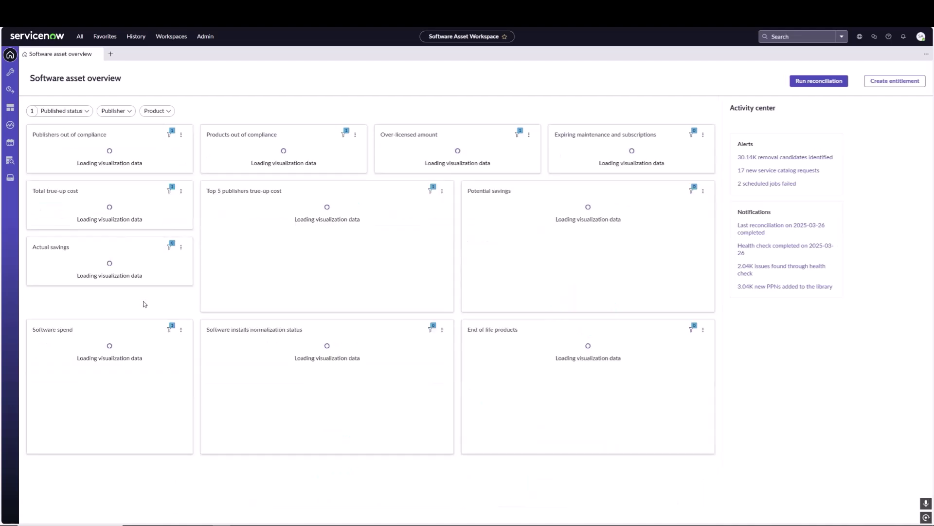